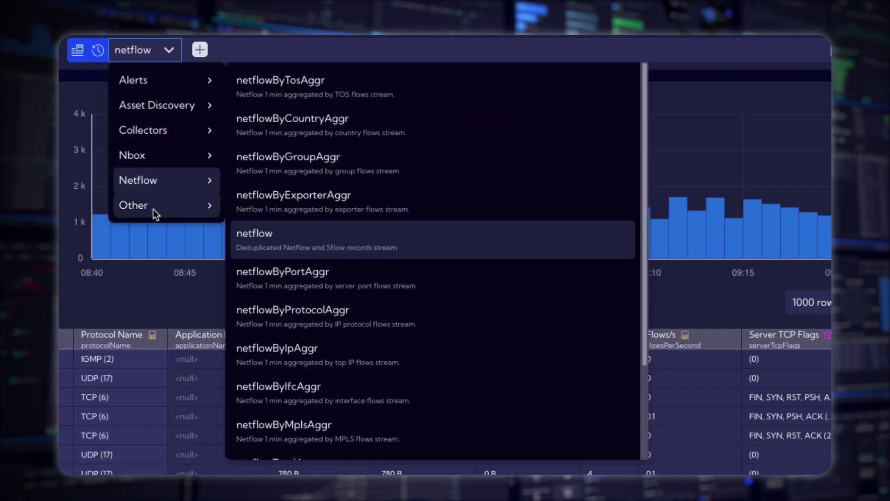
Switch to the Other > ZabbixStats stream and open the Zabbix Statistics Trends dashboard.
mouse_move(134, 210)
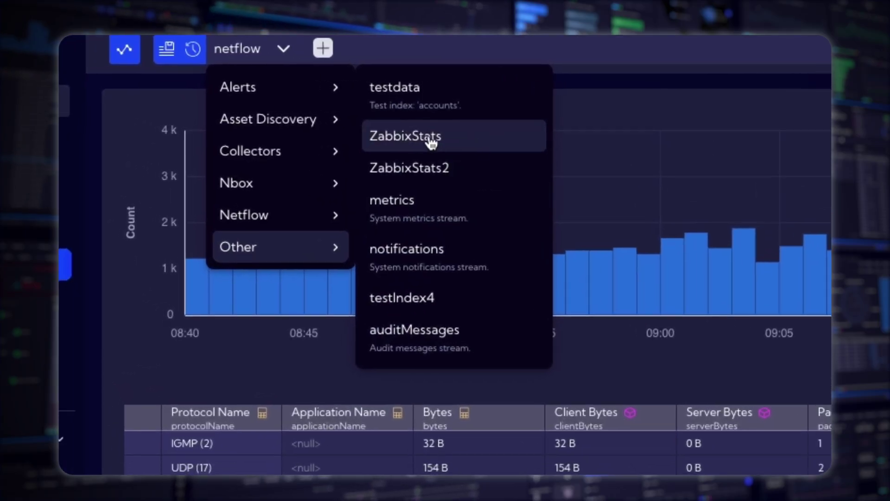
click(438, 147)
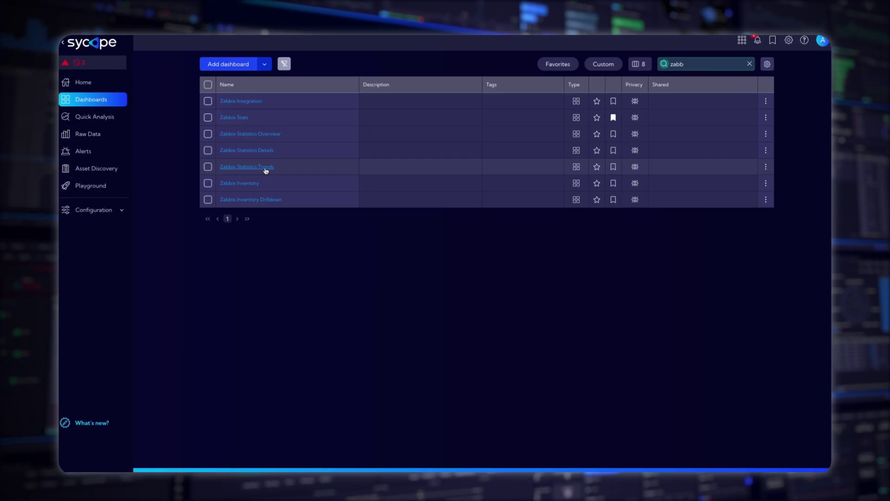
click(265, 168)
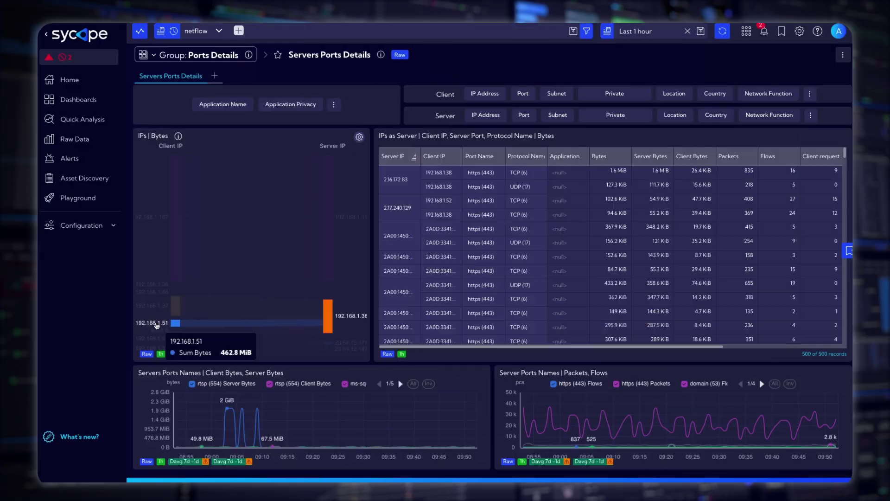
Drill down from host 192.168.1.51 into Zabbix Inventory, filtered by its IP address.
click(157, 324)
mouse_move(195, 406)
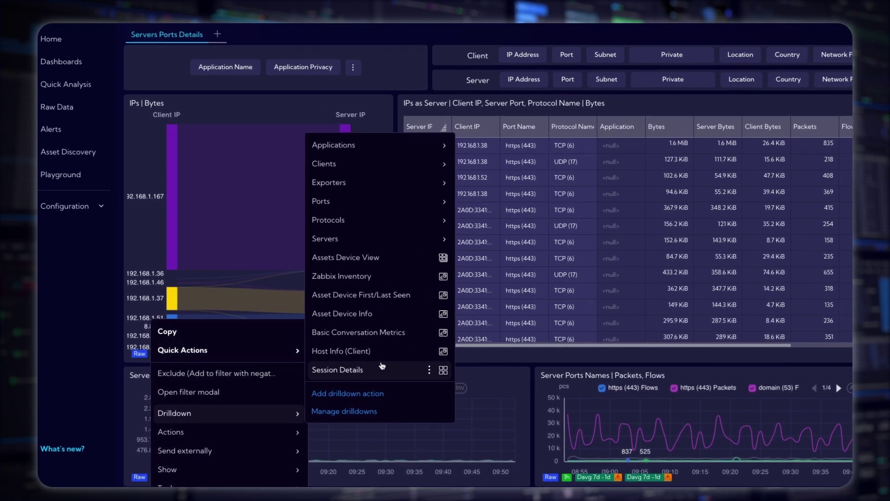
click(413, 266)
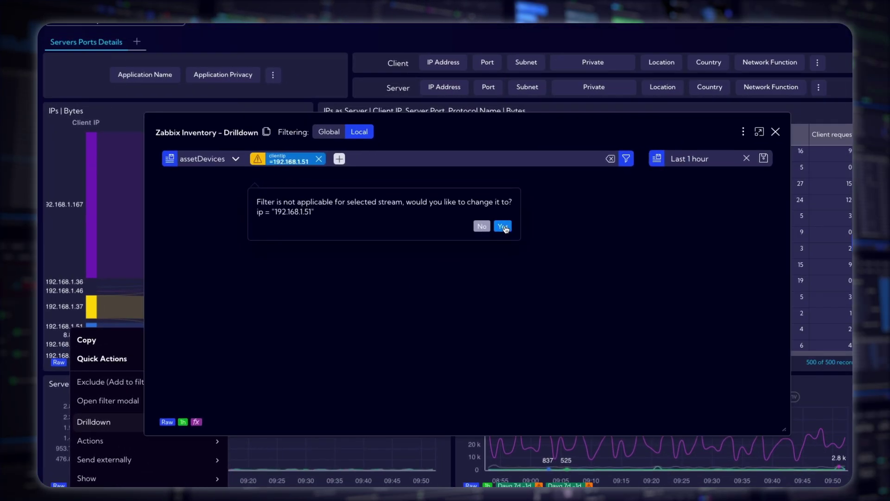
click(648, 188)
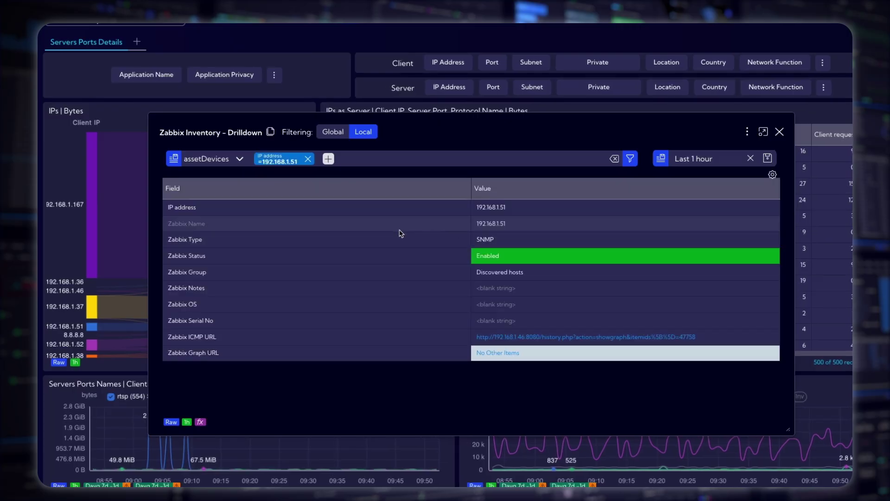
Open the host's Zabbix ICMP response time graph on the external Zabbix page.
drag(788, 428, 646, 440)
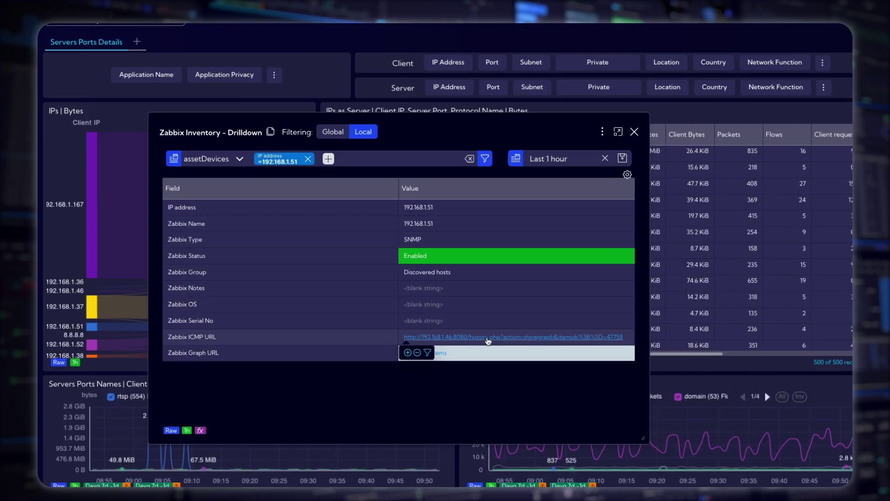
click(488, 337)
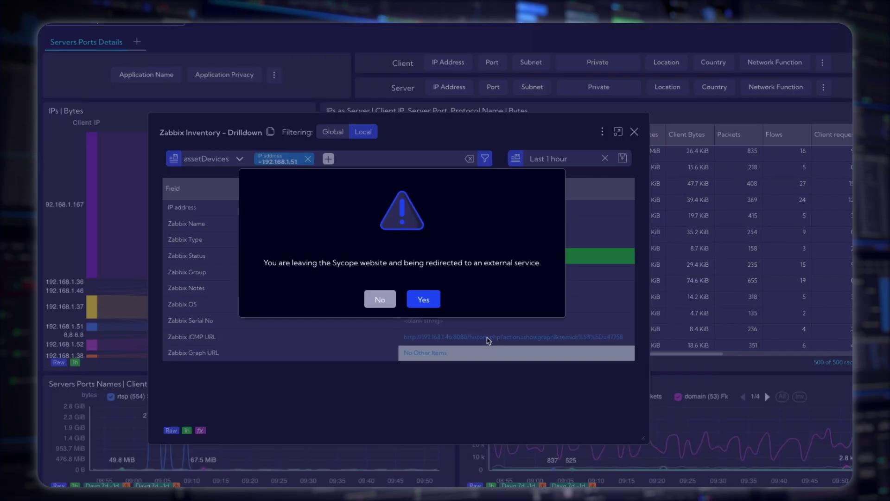
click(422, 299)
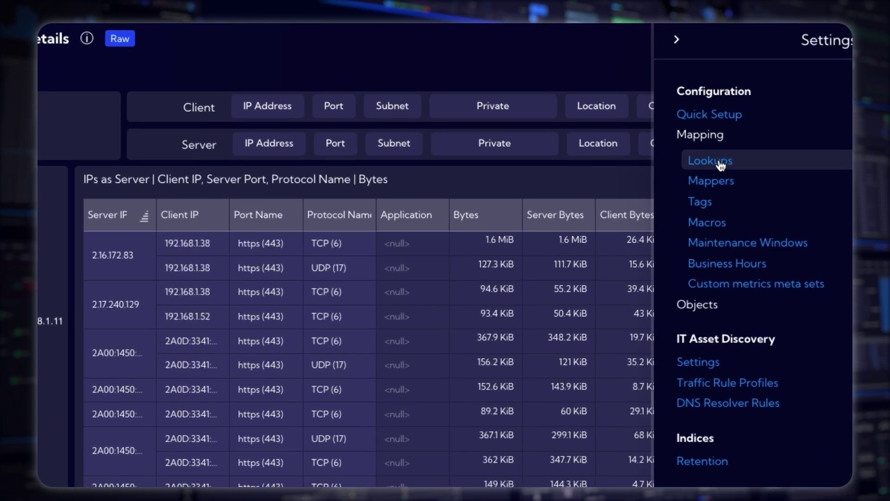
Find the integration-zabbix lookup by searching 'zabb' and open it.
click(763, 115)
click(674, 86)
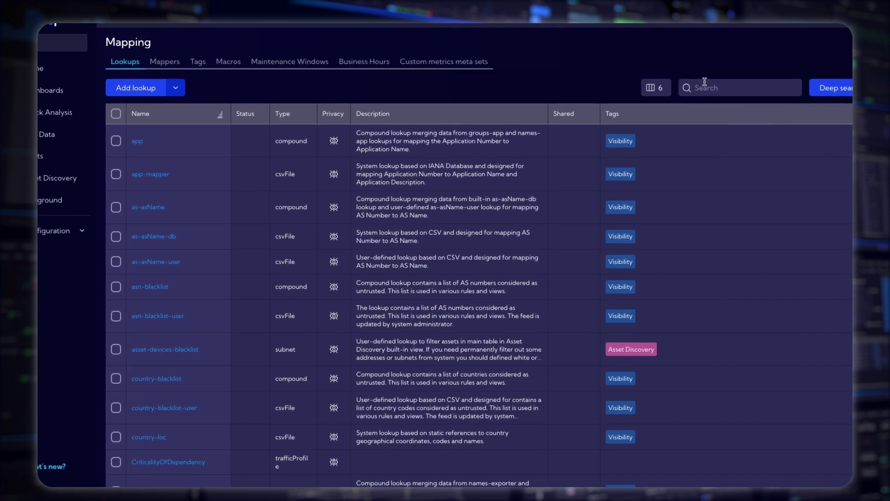
text(zabb)
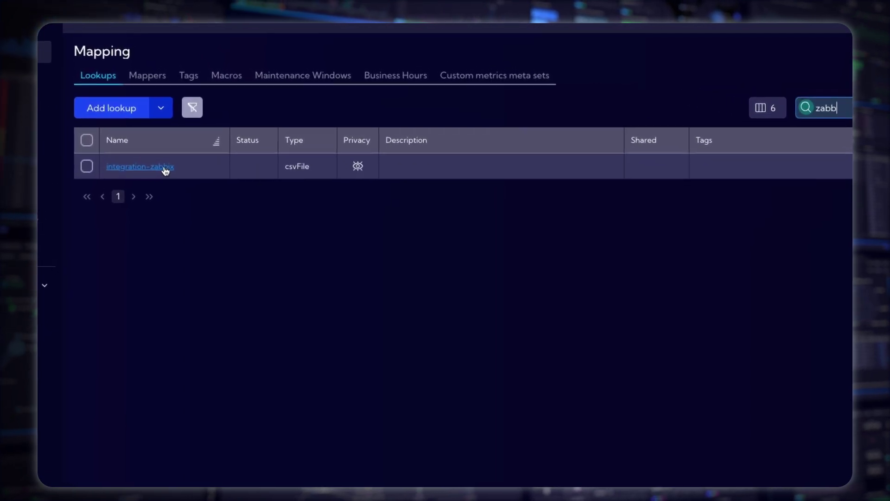
click(130, 171)
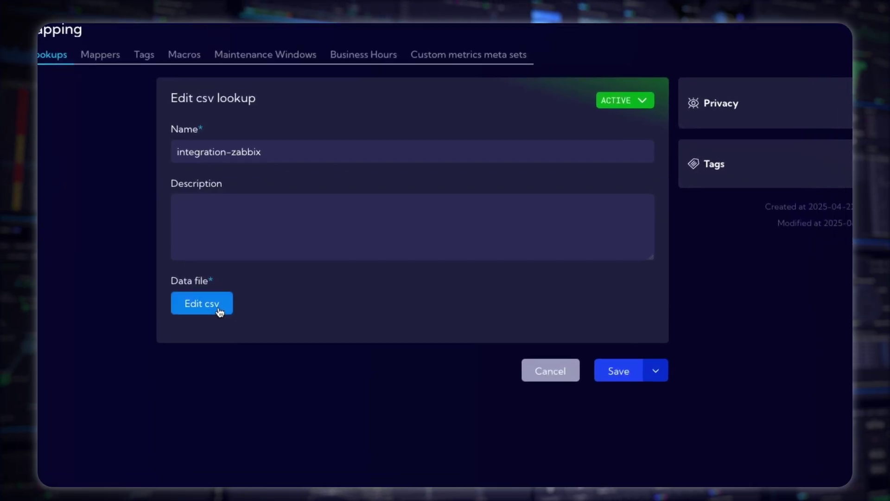
View the lookup's CSV data on page 2 and scroll the table right.
click(247, 328)
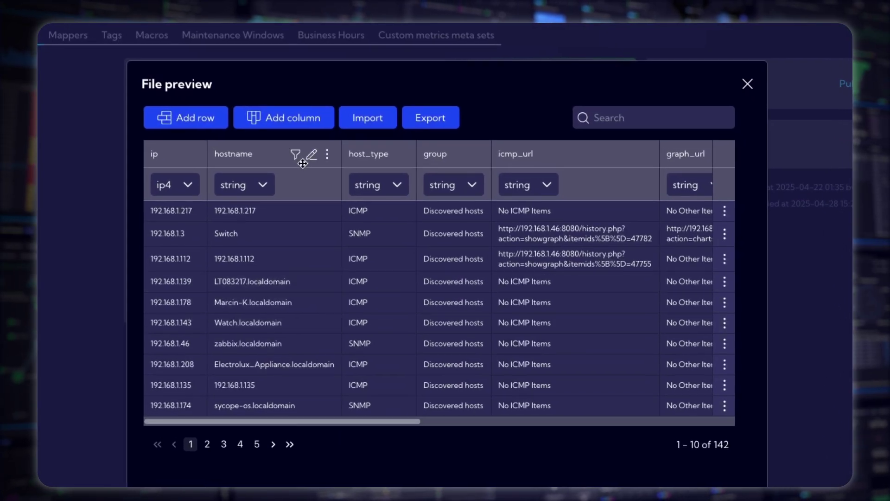
click(207, 442)
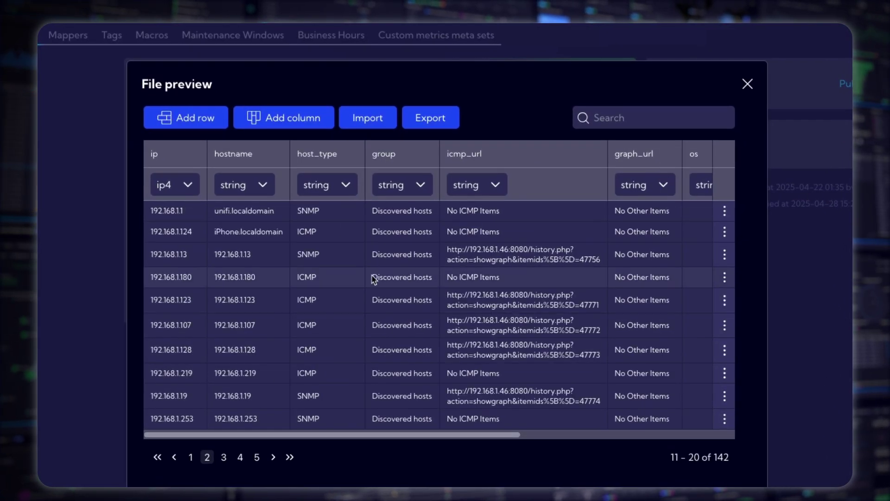
drag(331, 433, 294, 442)
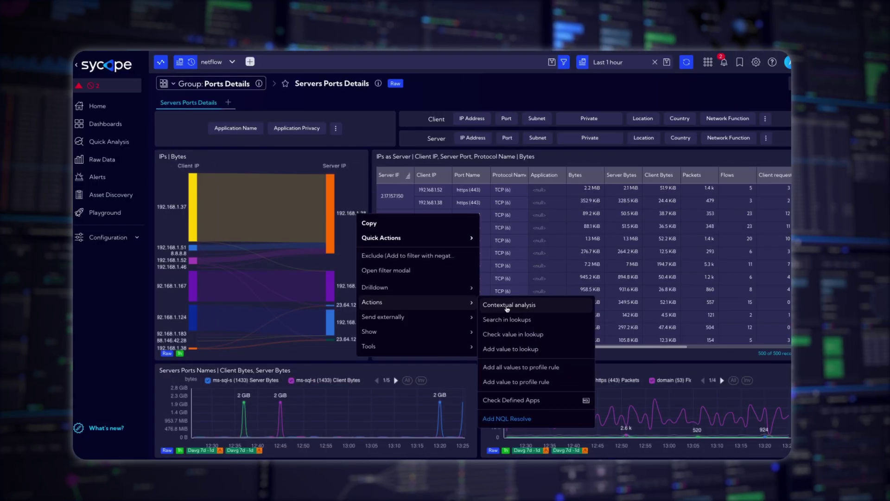
Run a contextual analysis of server 192.168.1.38's netflow traffic and display it as a pie chart.
click(507, 306)
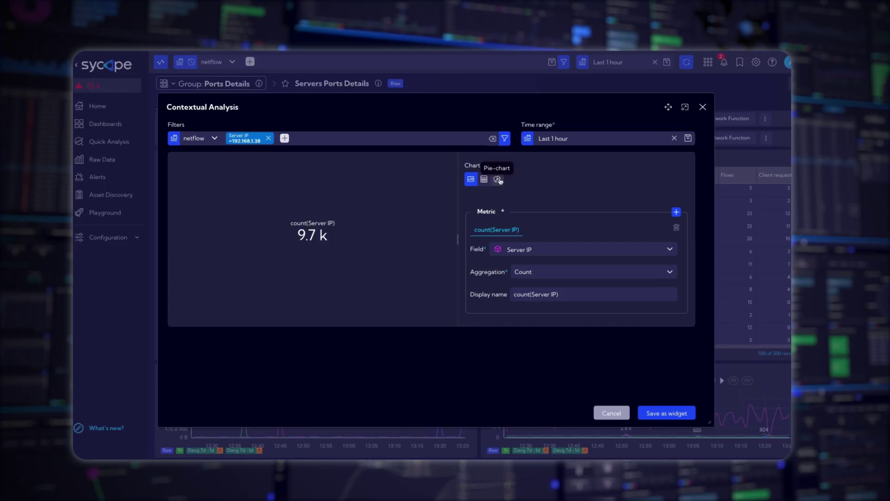
click(497, 179)
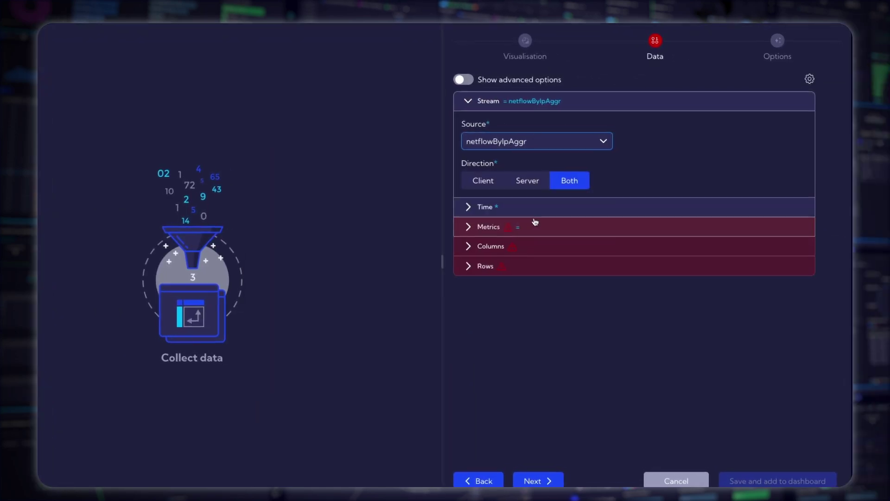
Set the pivot metric to Bytes with Sum aggregation.
click(536, 222)
click(510, 185)
text(sum)
scroll(609, 306, down, 10)
drag(515, 209, 474, 205)
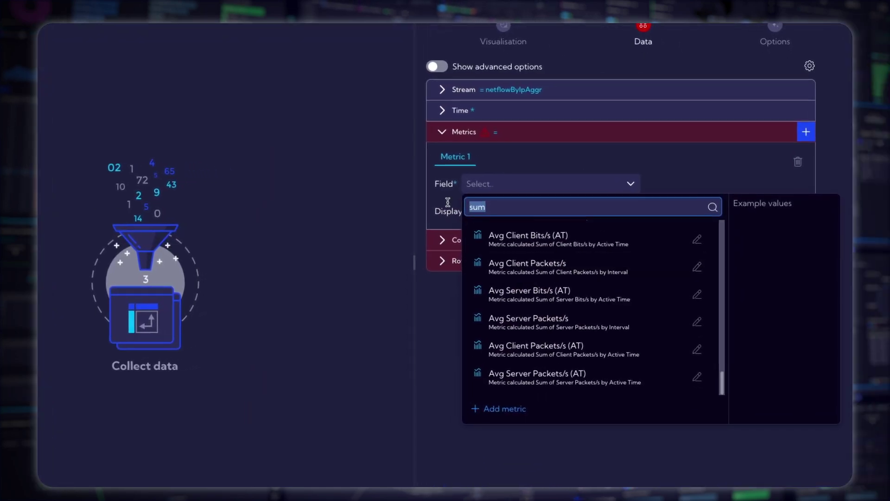
text(bytes)
click(521, 325)
click(539, 210)
click(509, 444)
Add a column grouping and colour cells by metric using the Ultramarine scale.
click(487, 268)
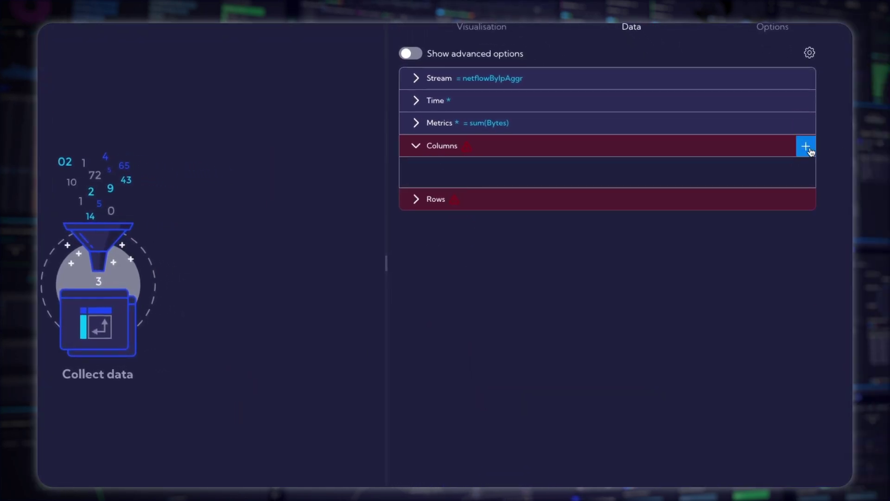
click(806, 148)
click(479, 246)
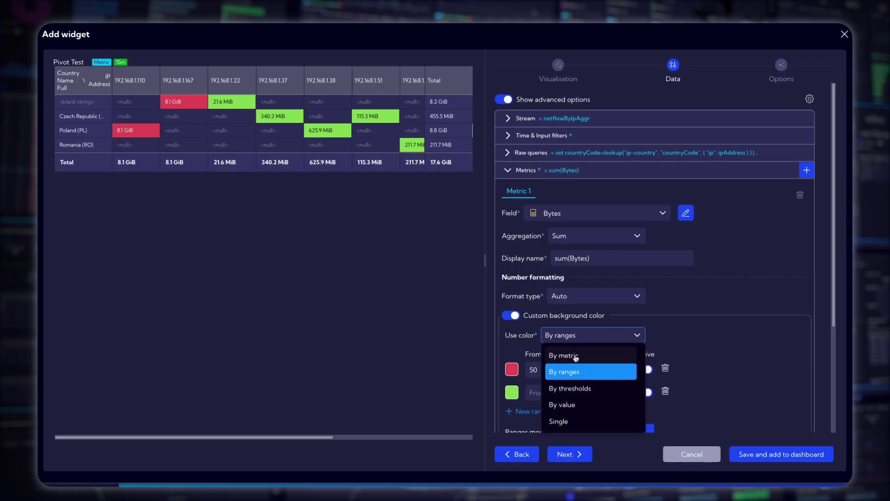
click(576, 356)
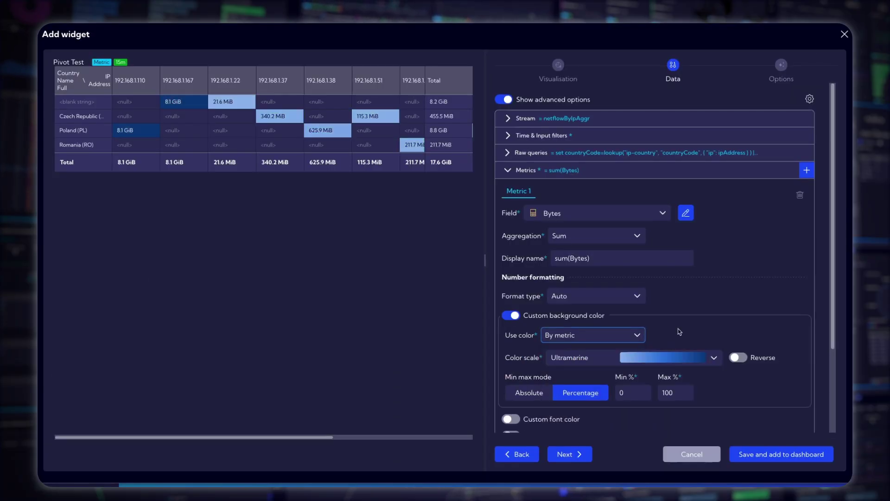
click(627, 334)
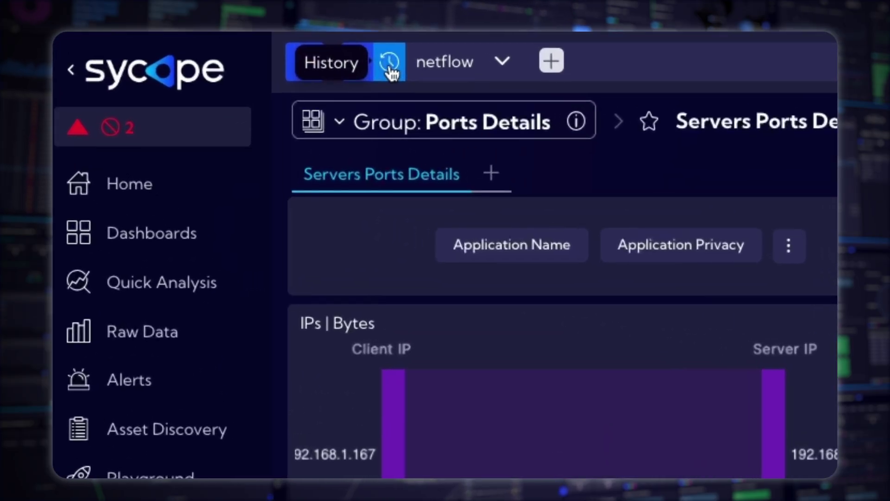
Open the query History, scroll down through past queries, then back to the newest.
click(388, 63)
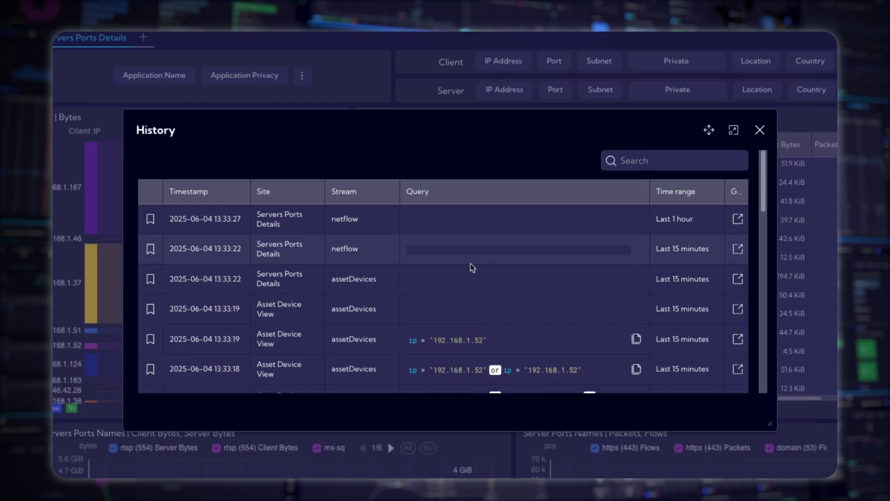
scroll(472, 268, down, 4)
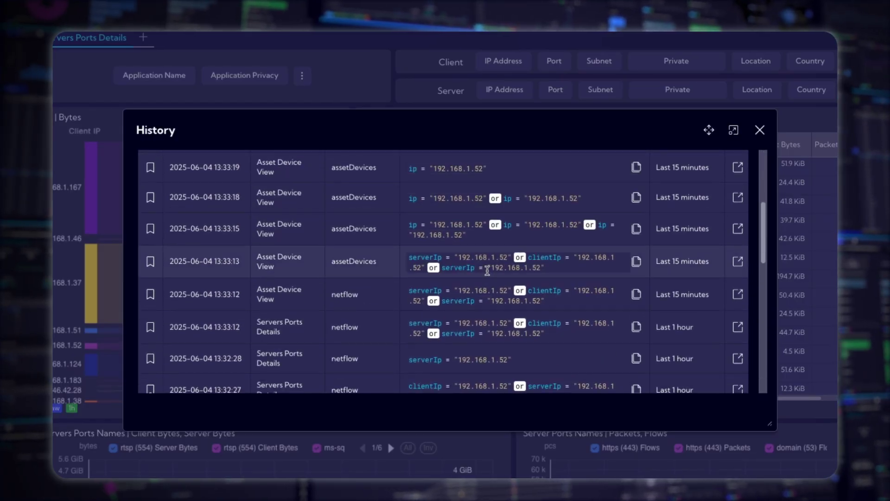
scroll(487, 271, down, 4)
scroll(553, 283, up, 5)
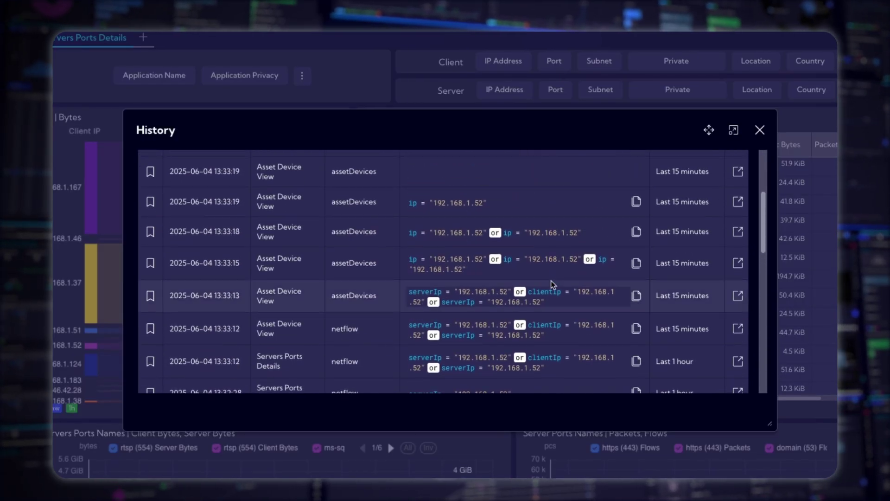
scroll(552, 284, up, 3)
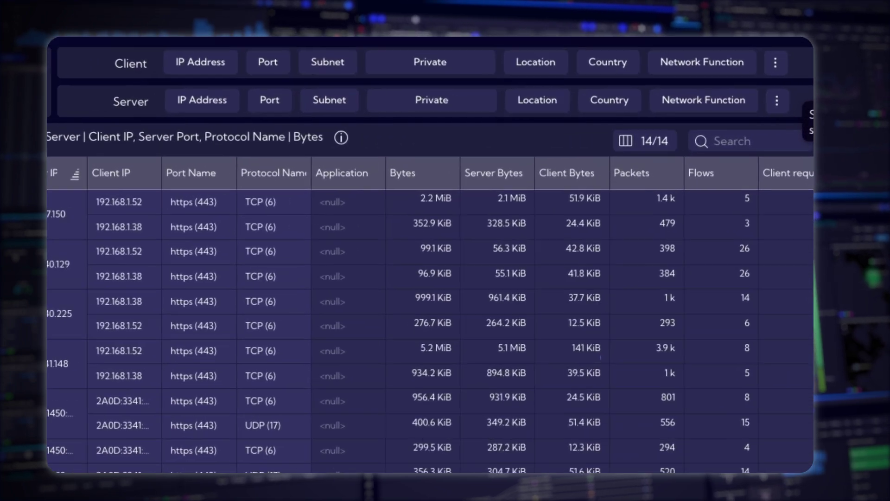
Enable Hide empty columns in the IPs as Server table's display settings.
click(802, 148)
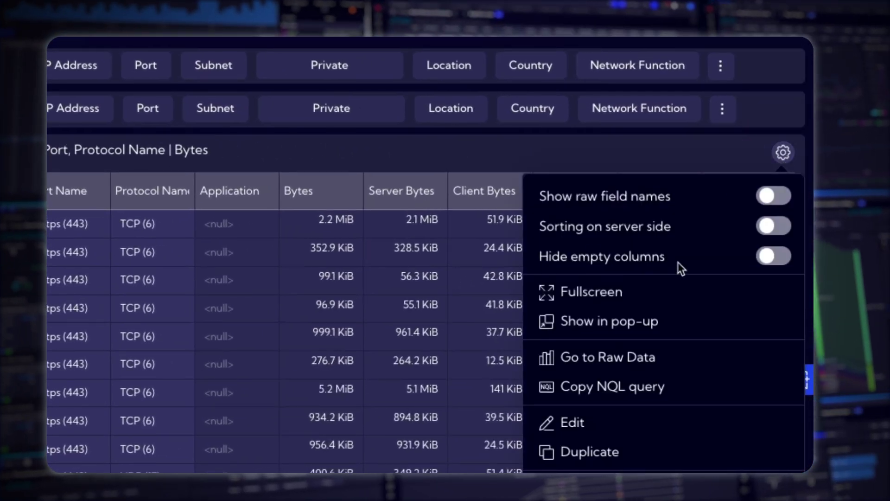
click(779, 262)
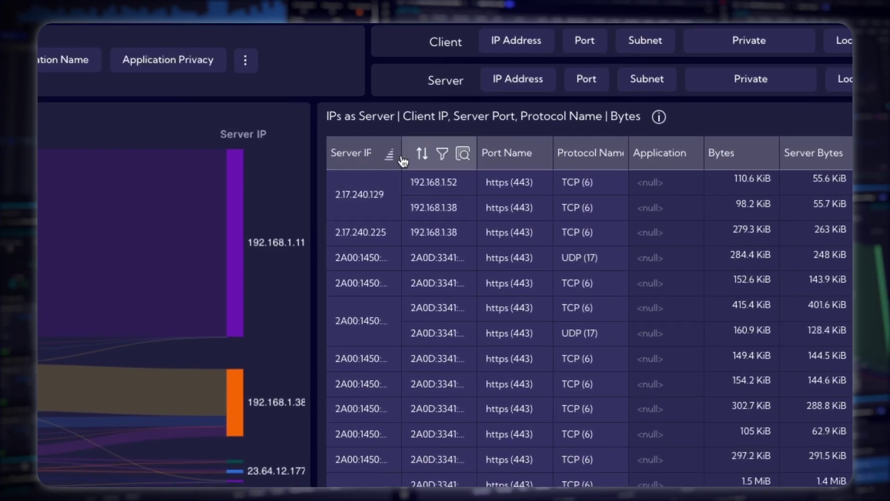
Send server IP 2.17.240.129 to AlienVault IP Reputation and open its OTX analysis page.
right_click(358, 217)
mouse_move(442, 393)
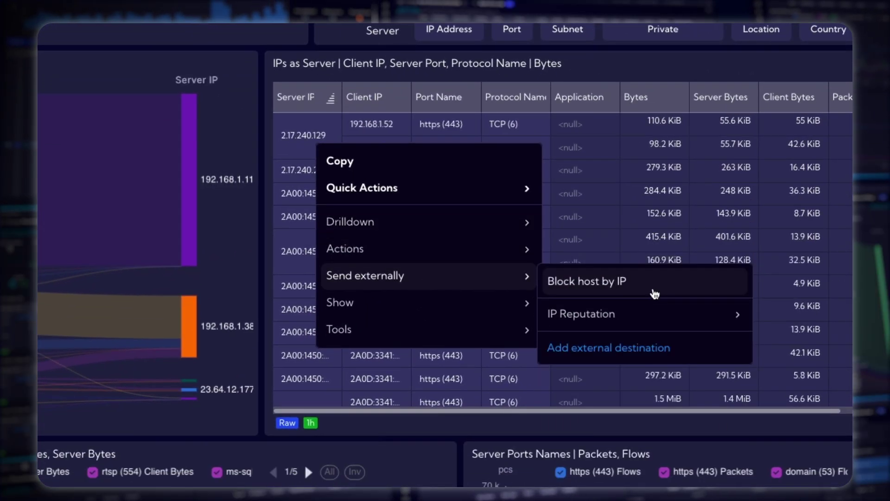
mouse_move(634, 320)
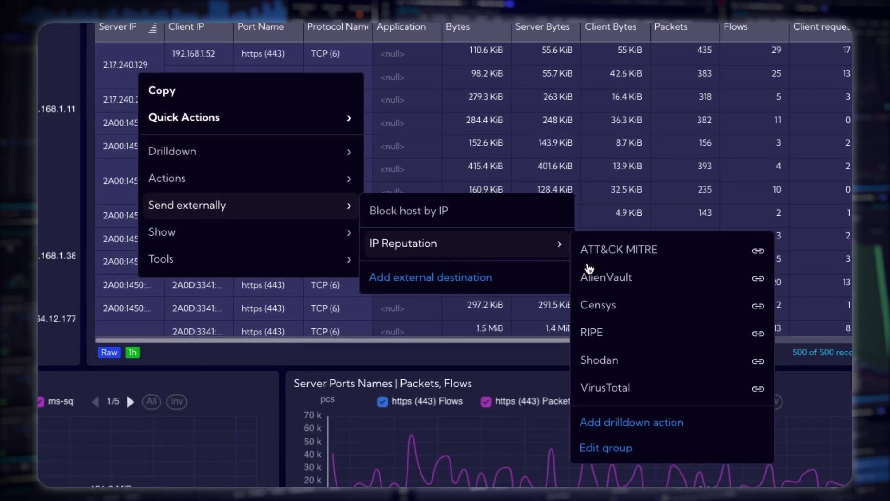
click(622, 280)
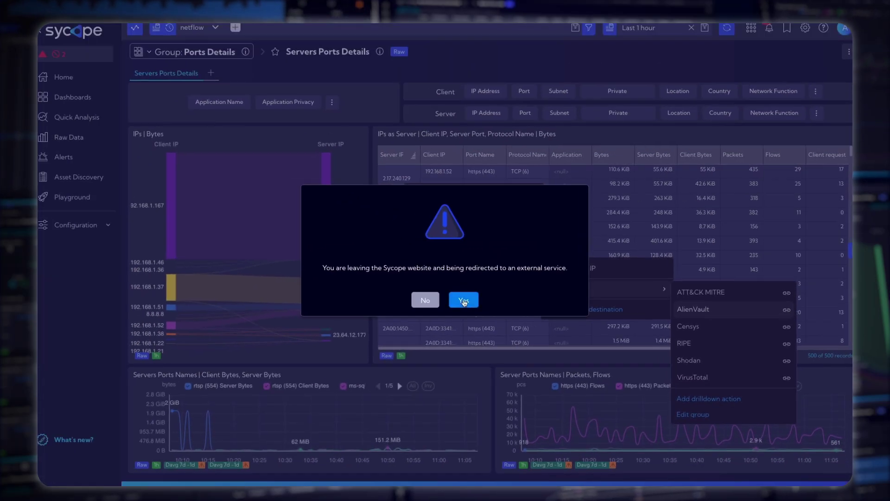
click(463, 300)
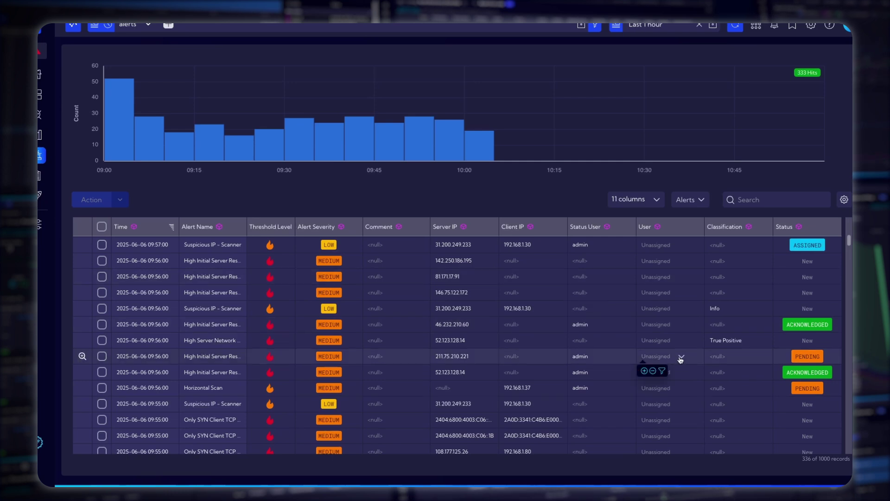
Assign a user to one alert via its User dropdown, then bulk-assign a user to six selected alerts.
click(679, 358)
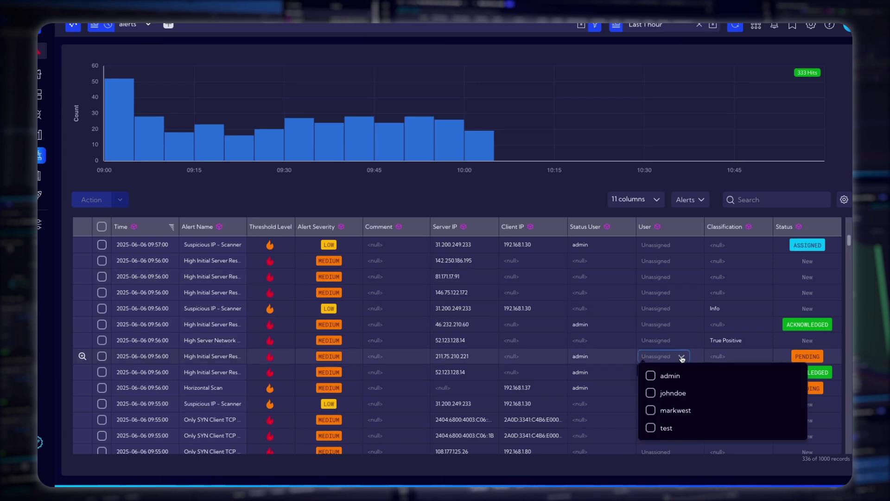
click(685, 292)
click(650, 328)
click(102, 436)
click(102, 420)
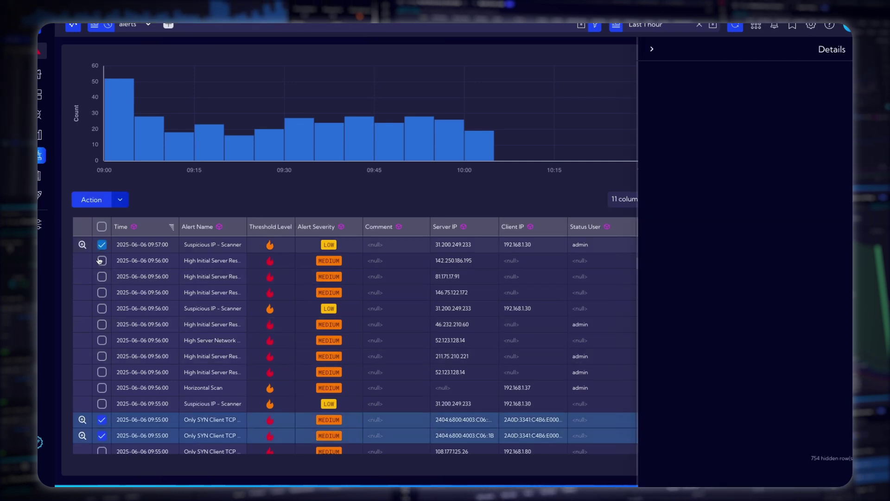
click(102, 244)
click(102, 260)
click(101, 276)
click(119, 200)
click(133, 253)
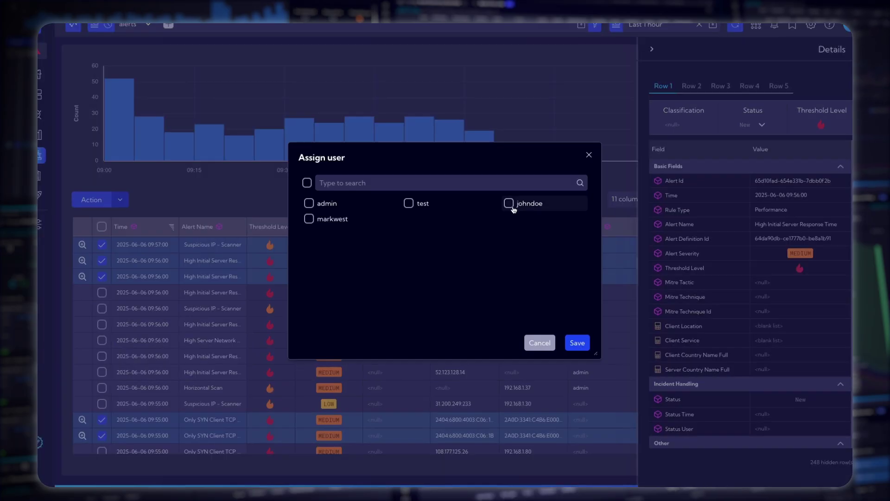
click(577, 343)
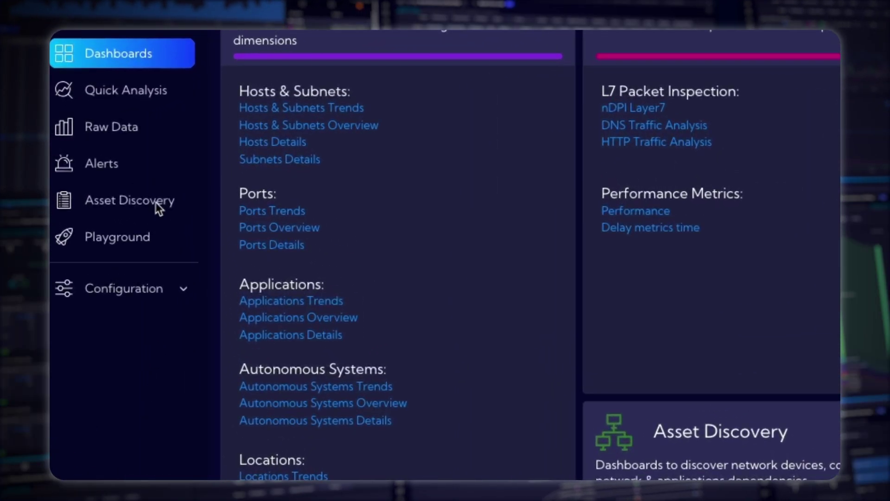
From the Asset Discovery inventory, drill down from the SQL Server asset into Asset Device View.
click(148, 204)
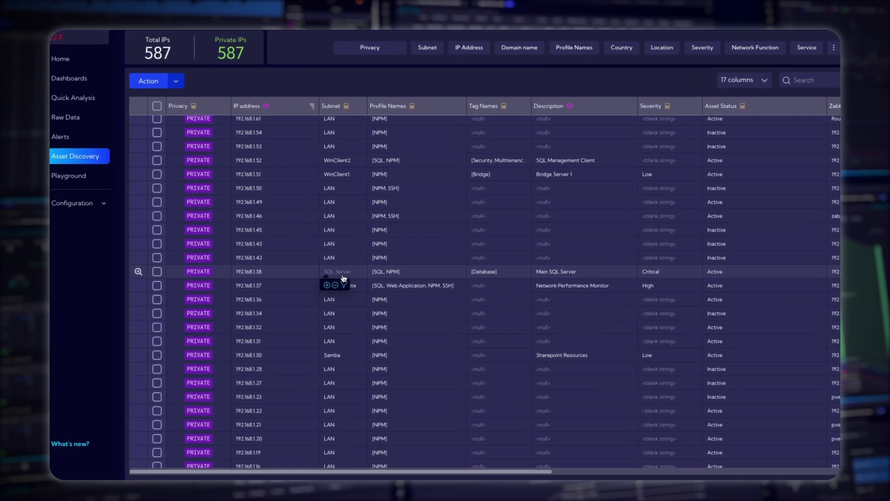
right_click(343, 277)
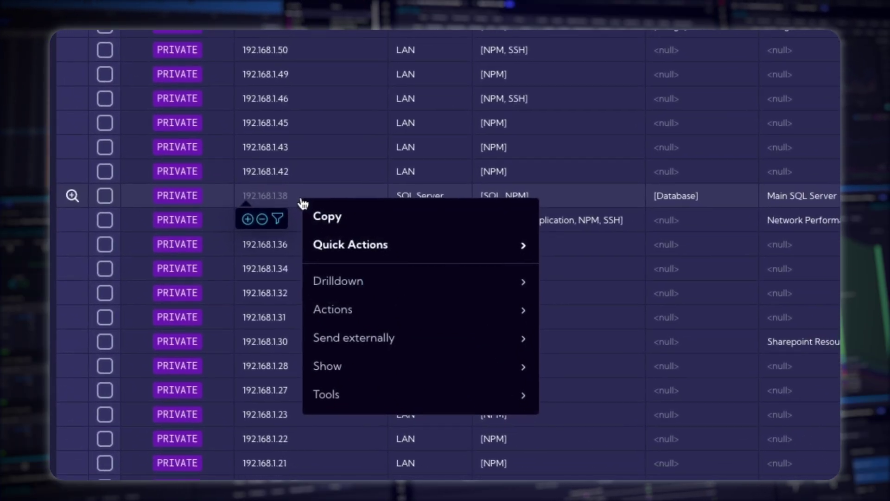
mouse_move(352, 281)
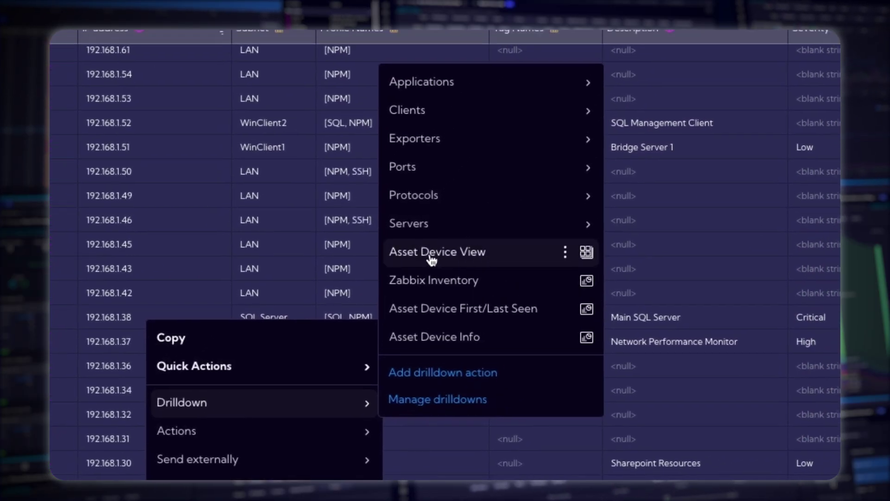
click(480, 260)
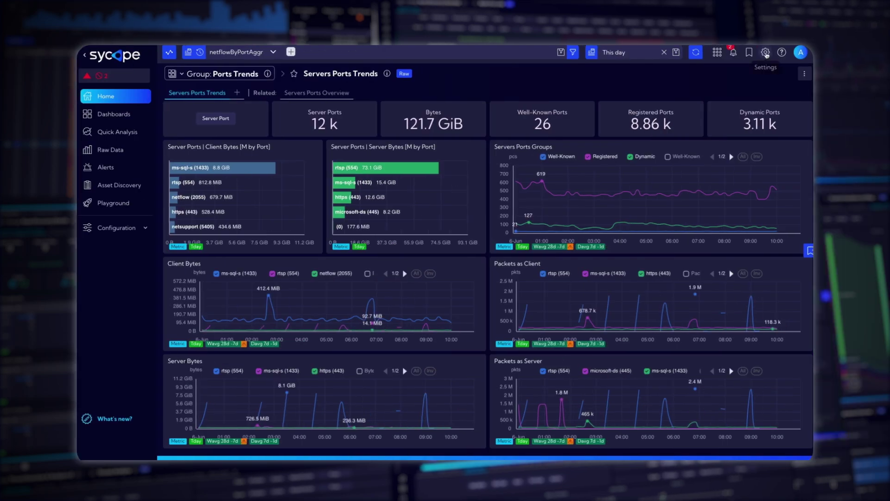
From Settings > Lookups, run a Deep search by IP for 192.168.1.37 across all lookups.
click(765, 54)
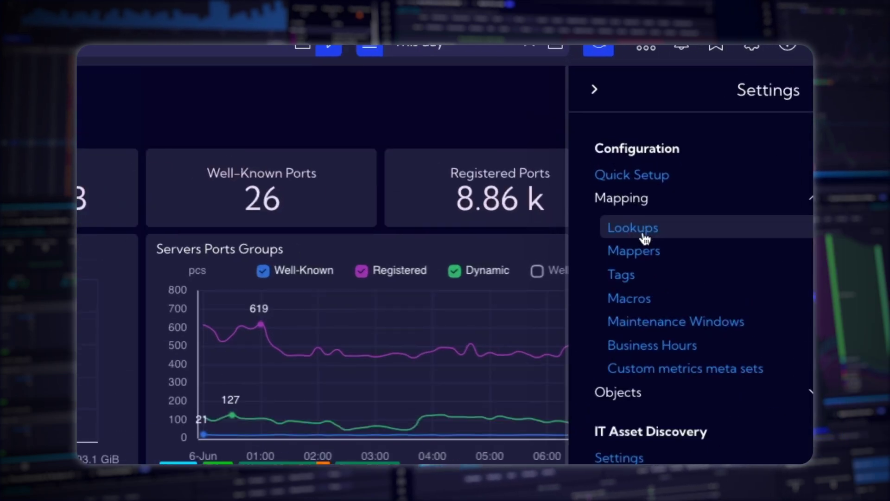
click(645, 238)
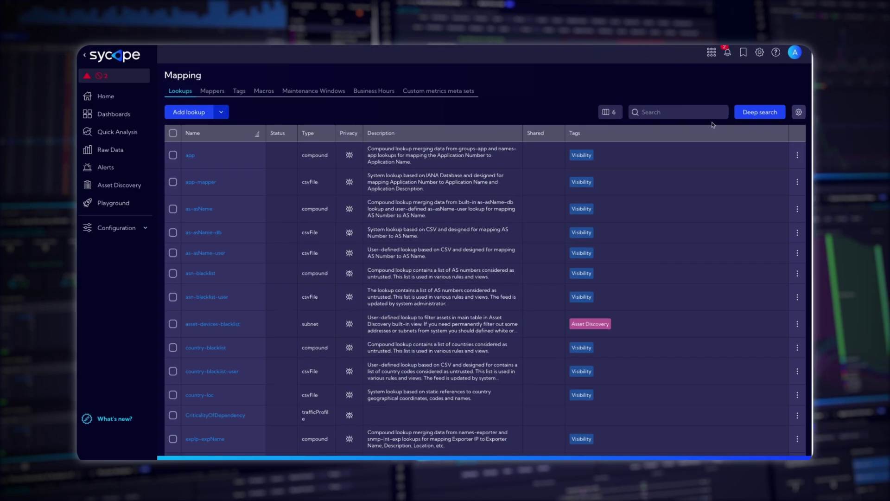
click(762, 113)
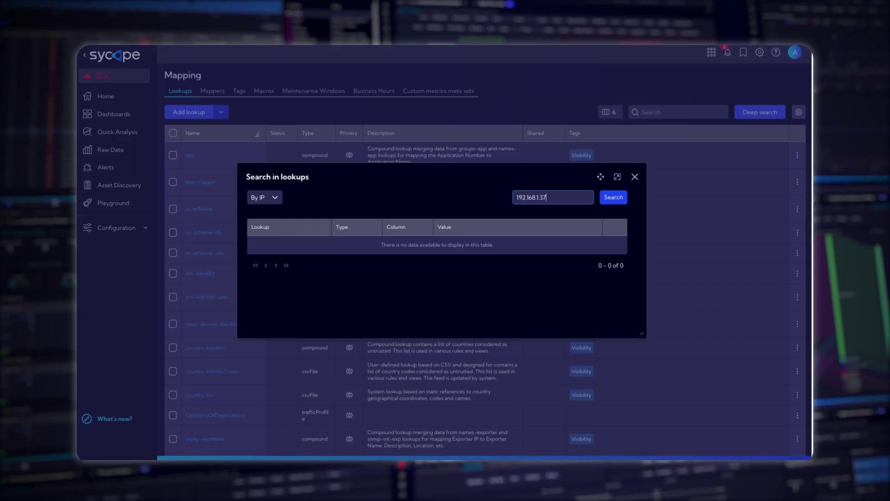
key(Return)
drag(501, 171, 495, 155)
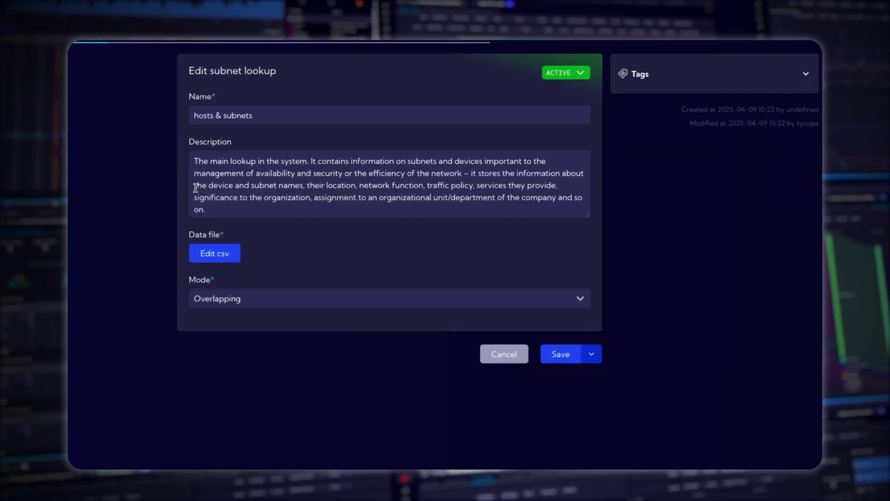
In the hosts & subnets CSV editor, add a blank row (15 rows total) and a new string column.
click(221, 253)
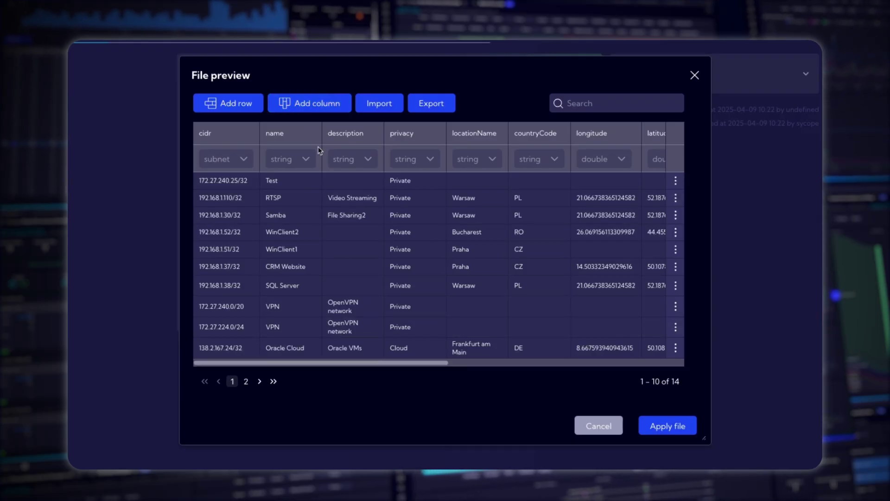
click(247, 110)
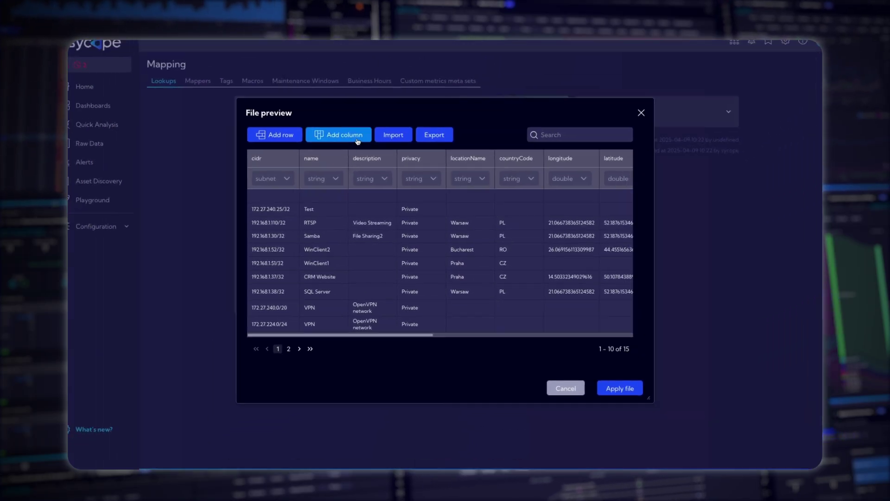
drag(413, 343, 632, 332)
mouse_move(598, 159)
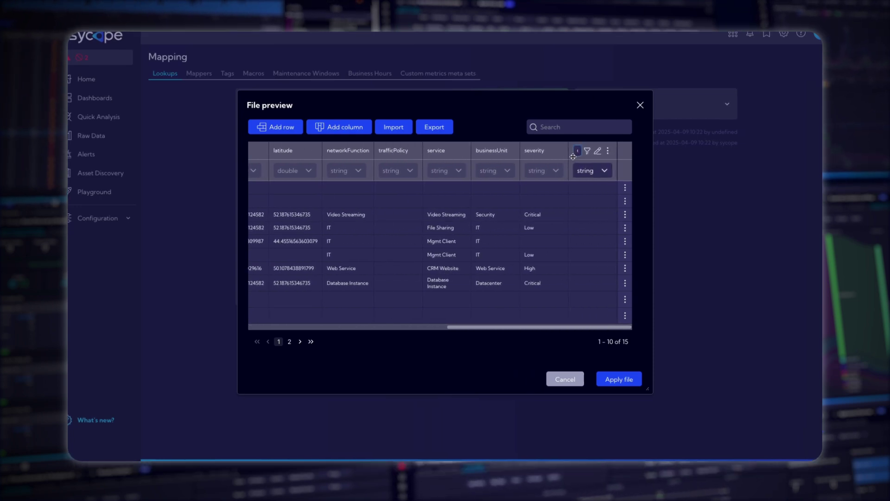